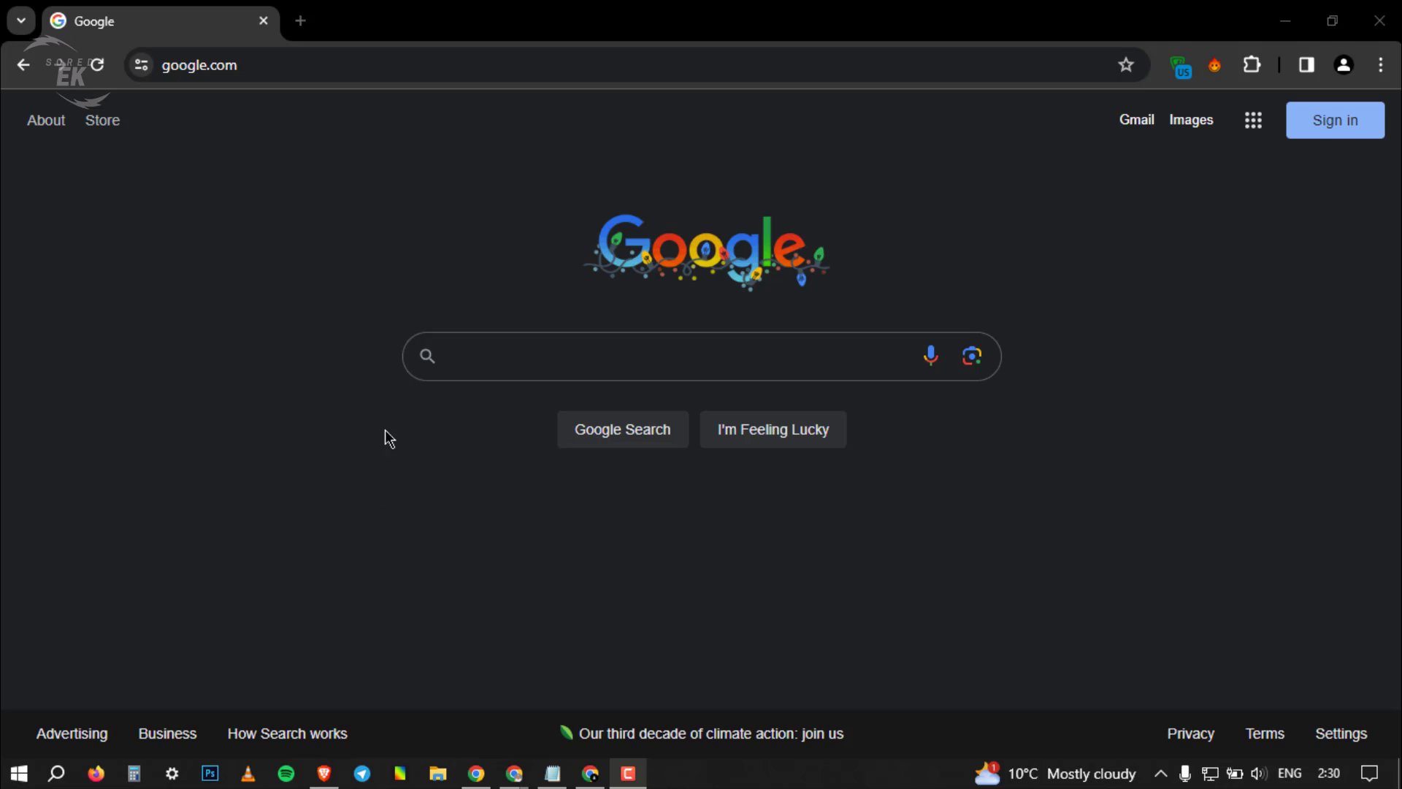
Go to kodi.tv, open its Download page and scroll to the Select Your Platform list.
click(392, 67)
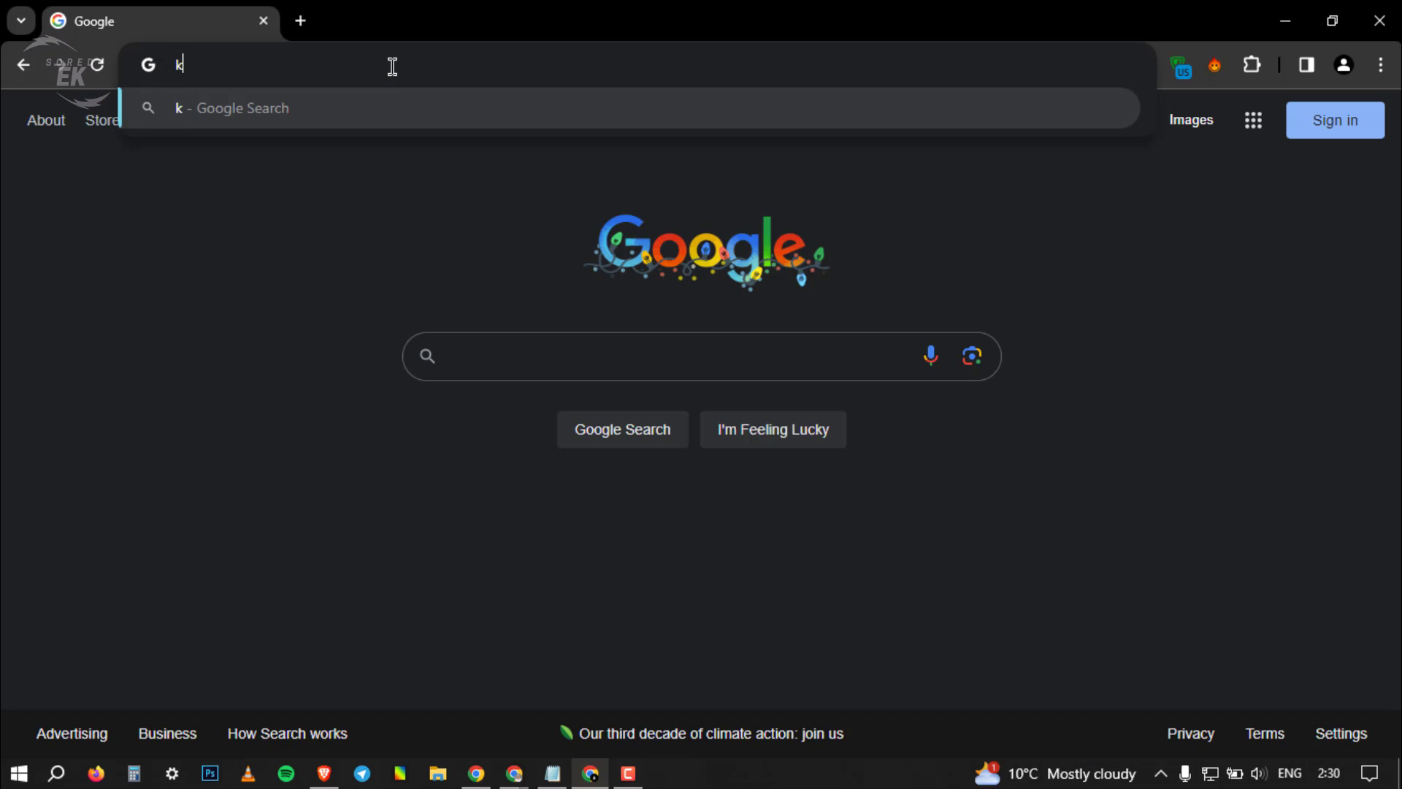
text(odi.tv)
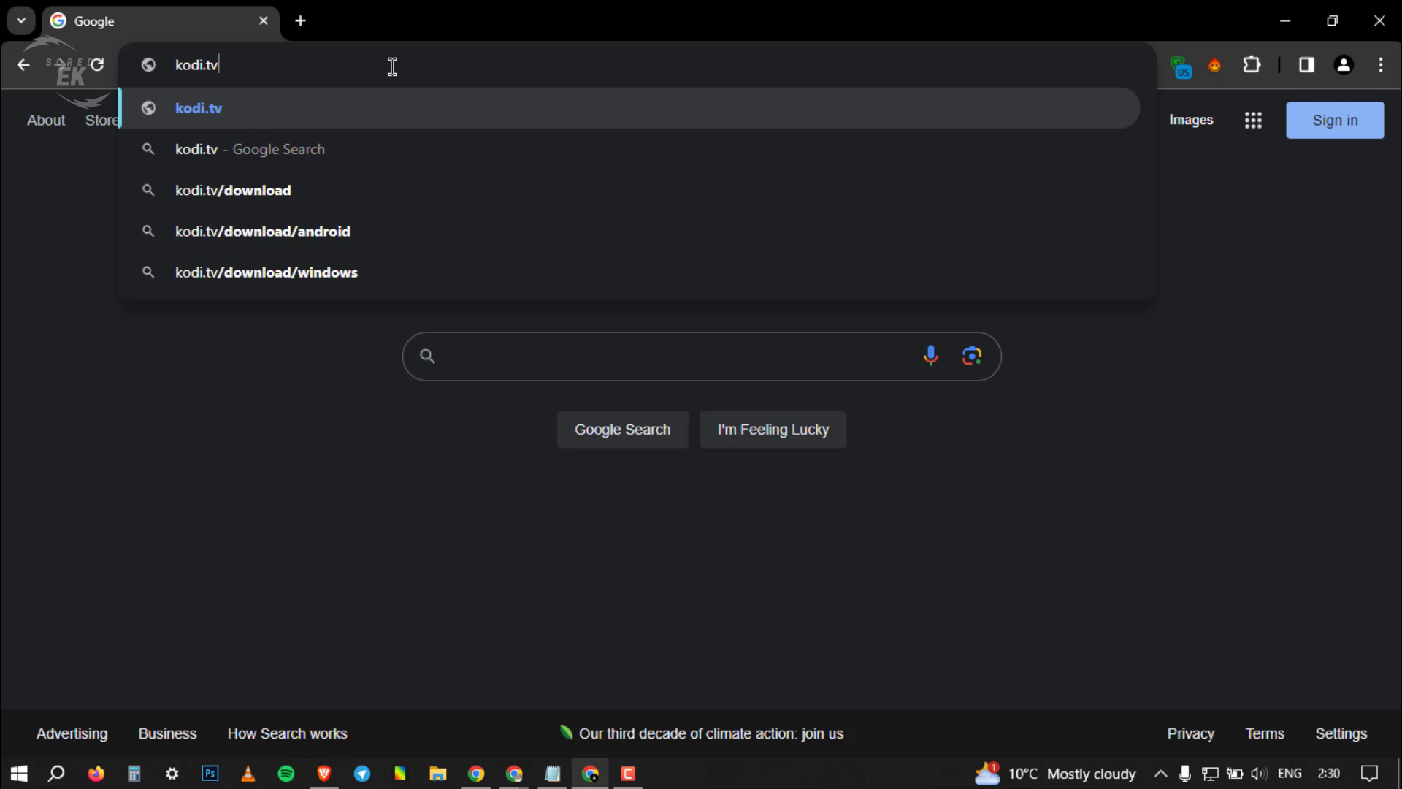
key(Return)
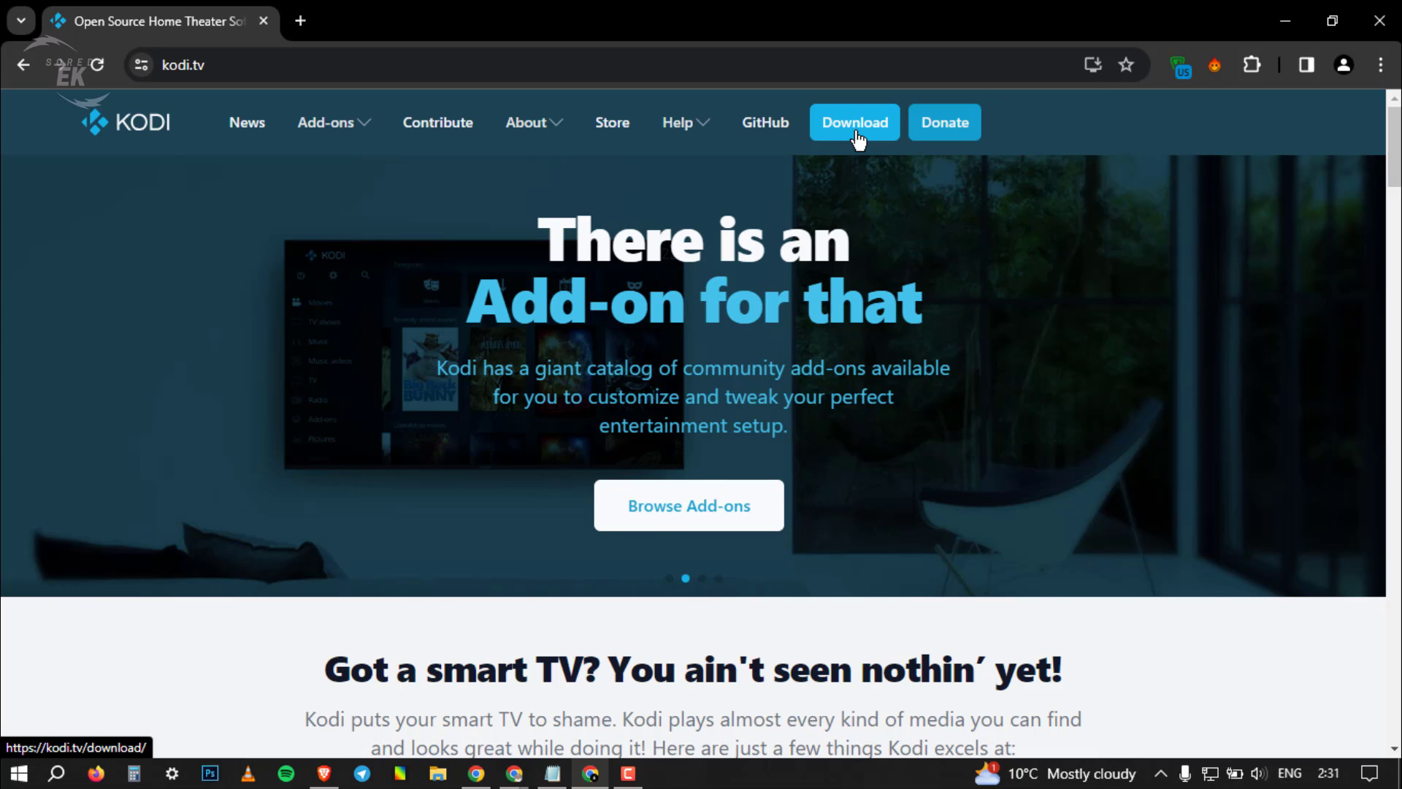
click(858, 139)
scroll(343, 415, down, 5)
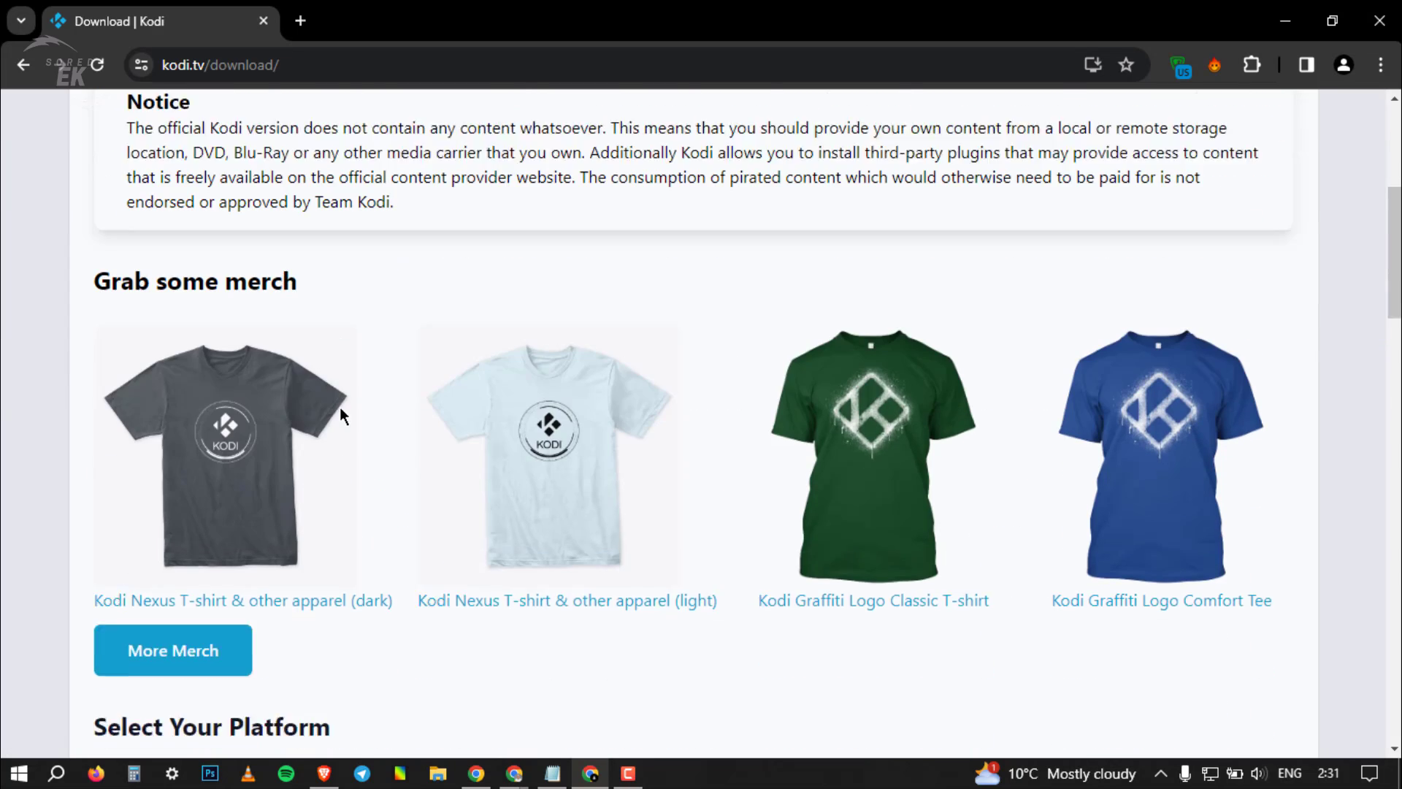
scroll(340, 406, down, 7)
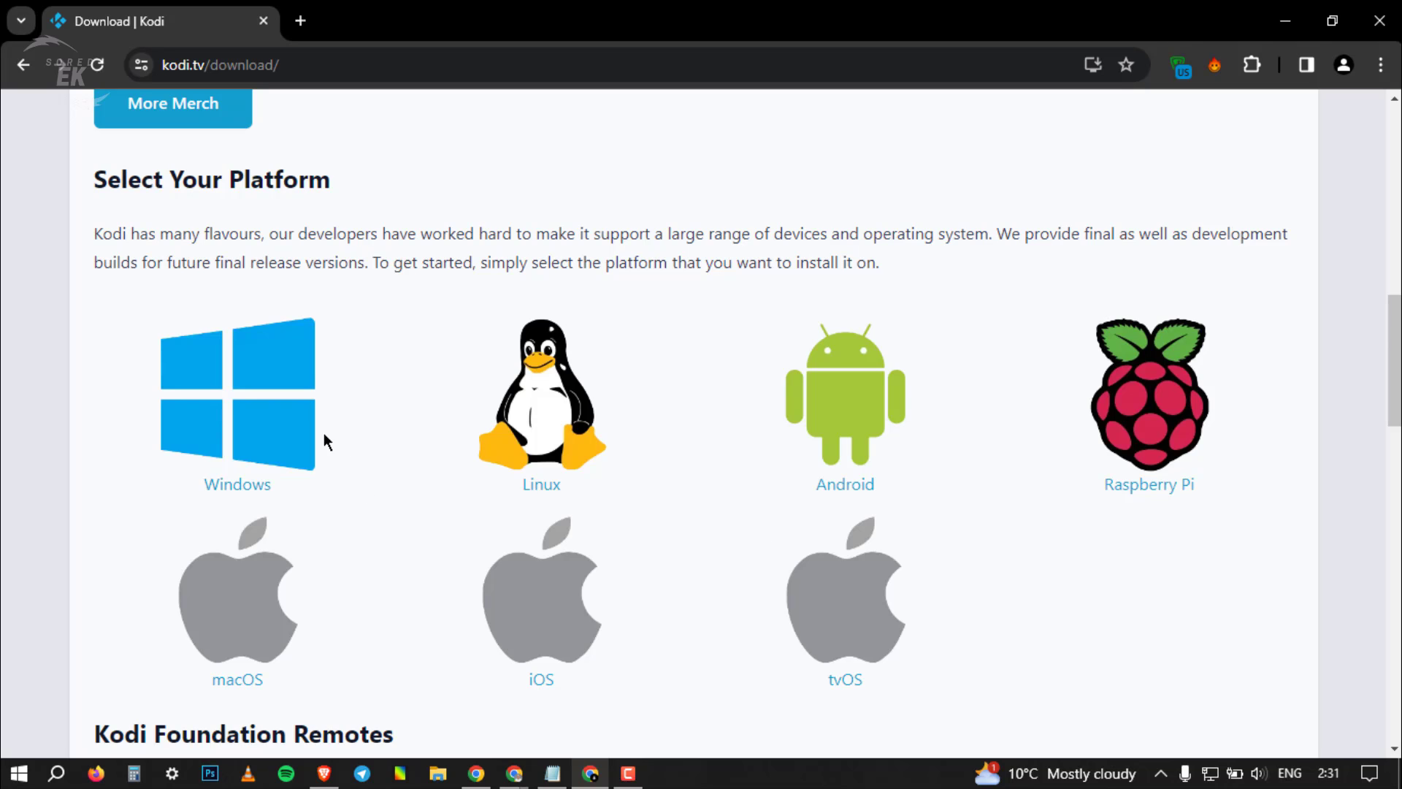
Choose Windows and switch from v20.2 to the Prerelease Kodi v21 (Omega) builds.
click(254, 427)
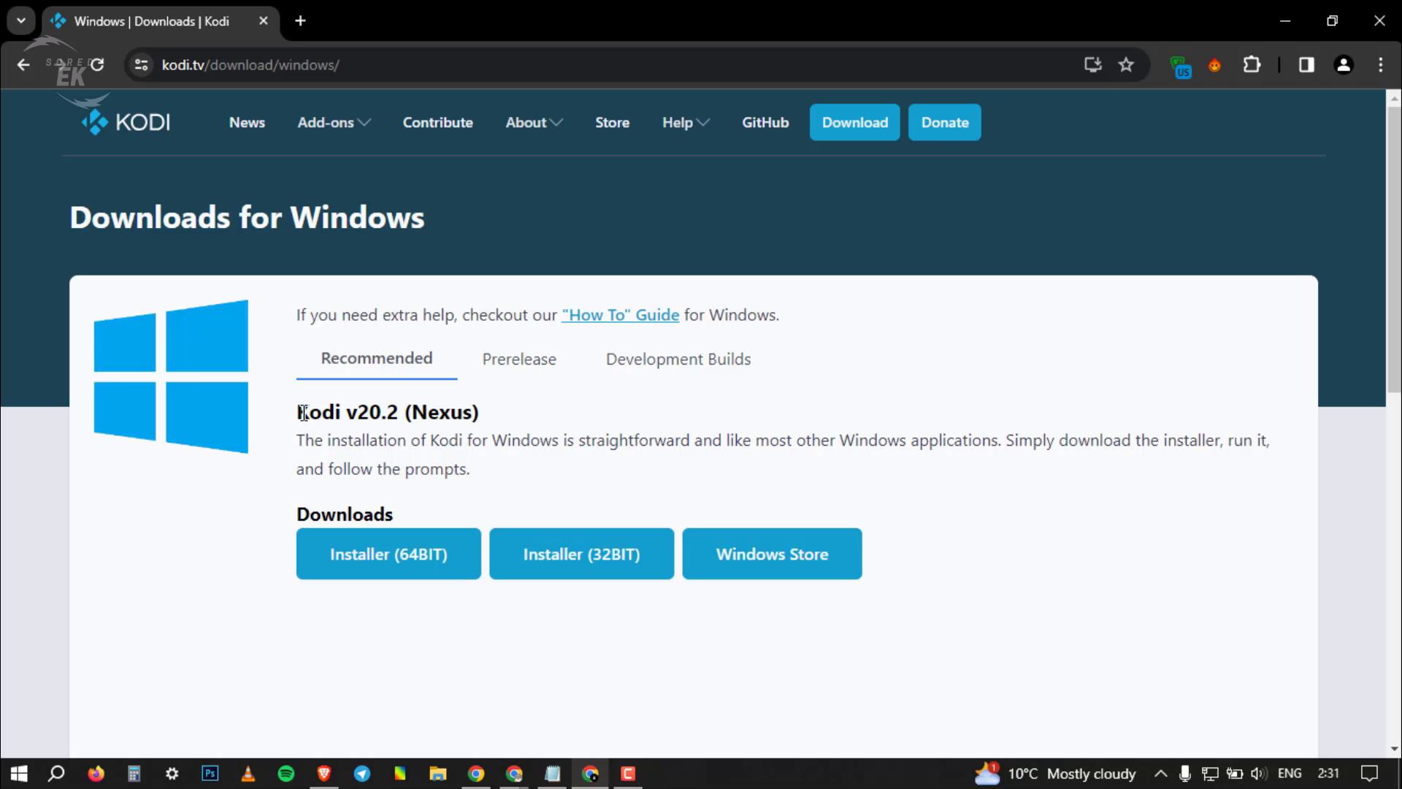
drag(303, 413, 383, 424)
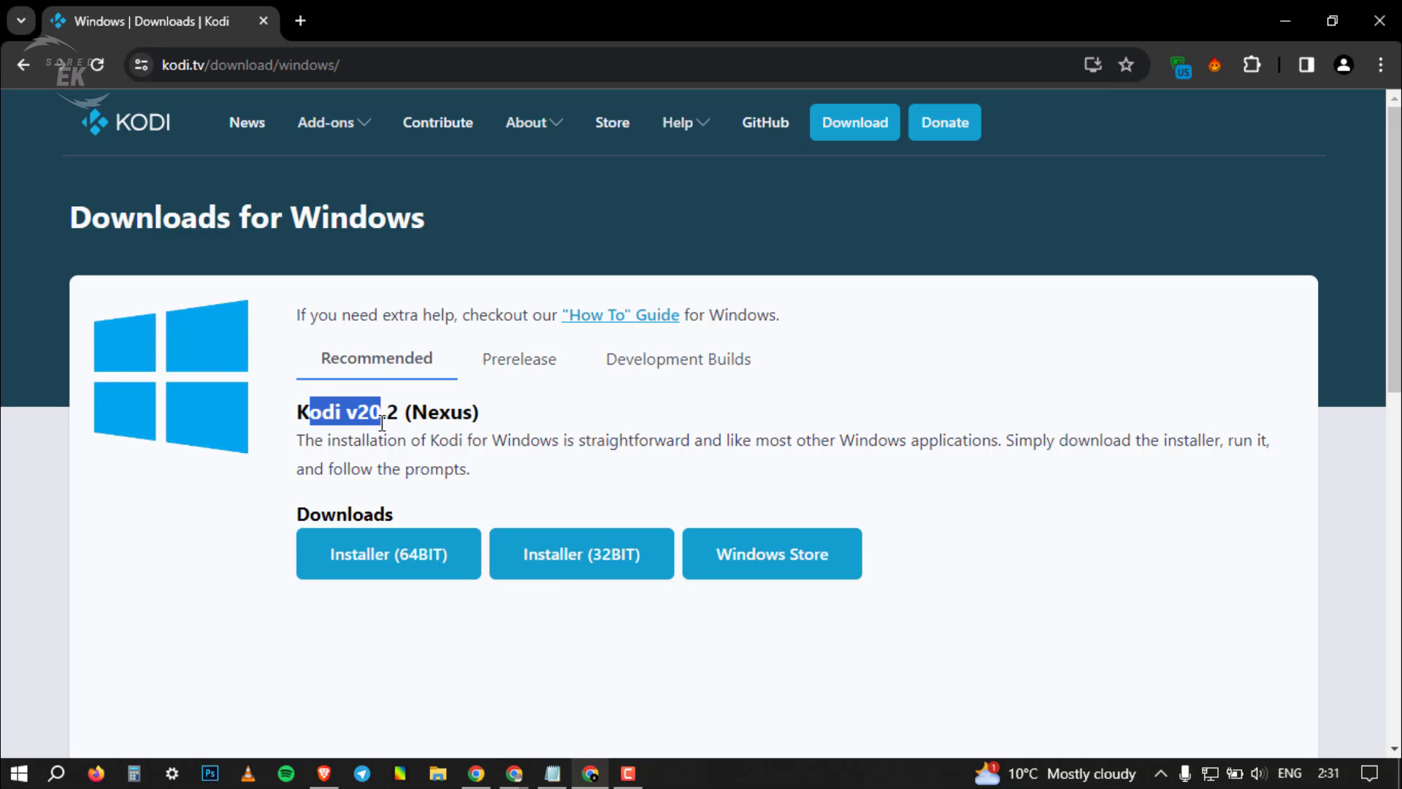
click(401, 425)
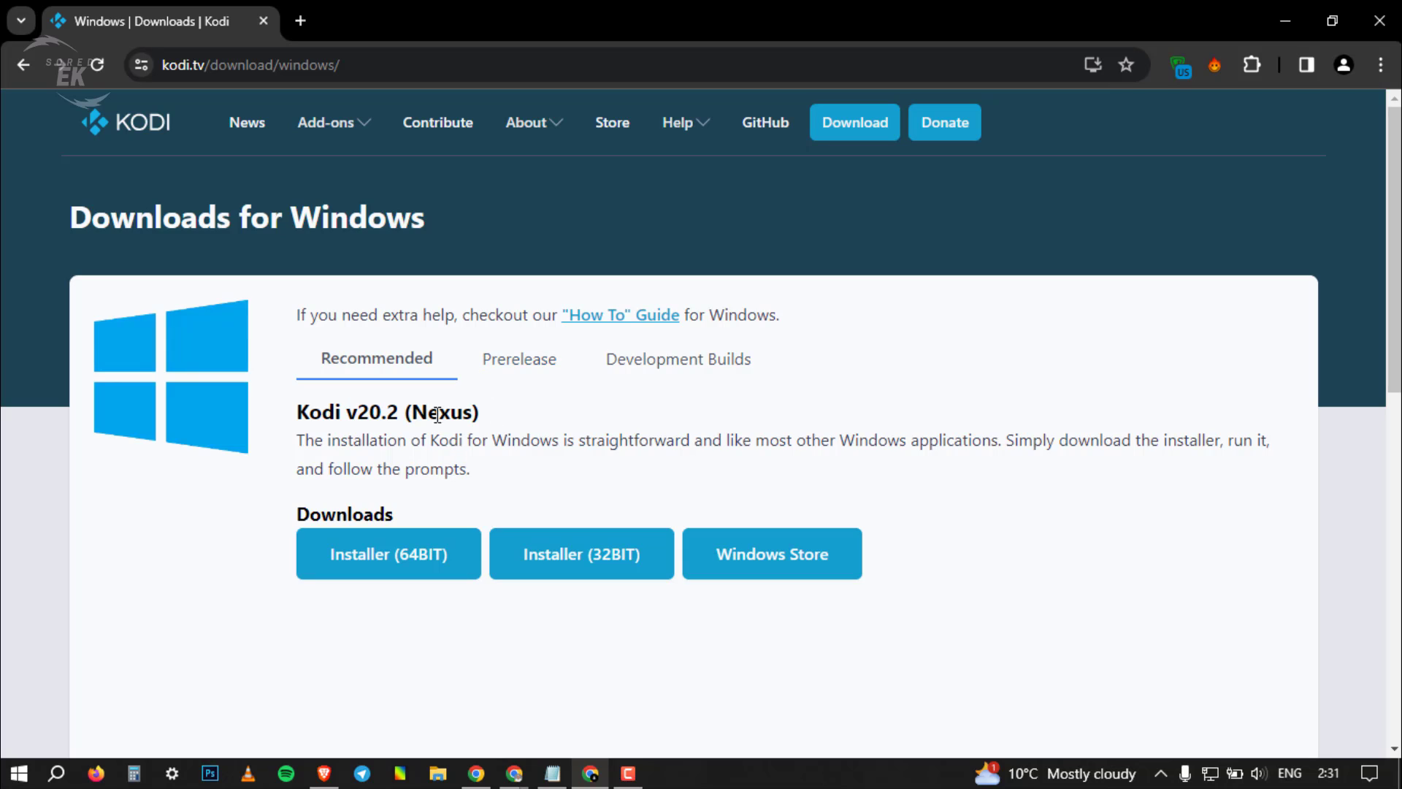
click(518, 372)
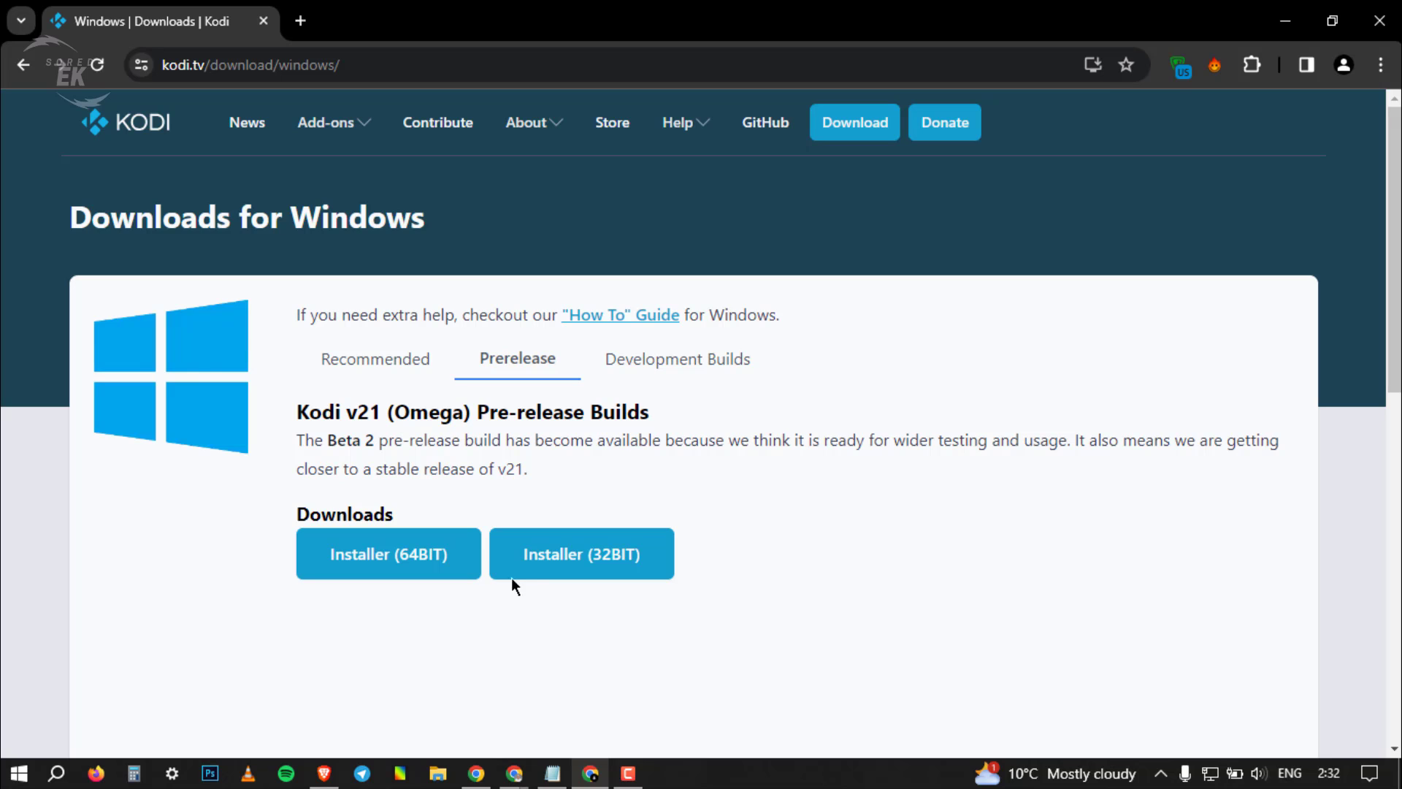
Download the 64-bit kodi-21.0-Omega_beta2-x64.exe installer and run it past the SmartScreen warning.
click(404, 567)
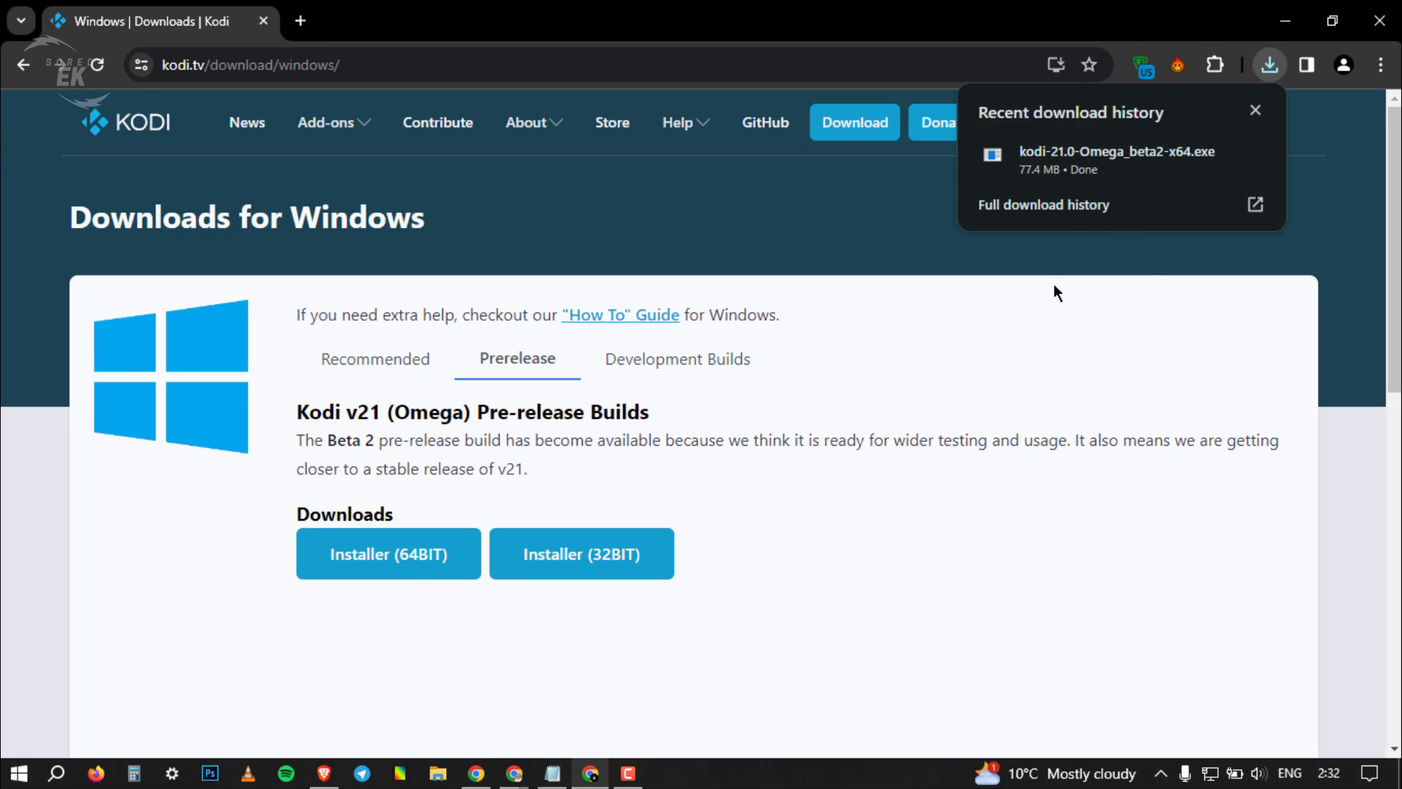
click(1072, 153)
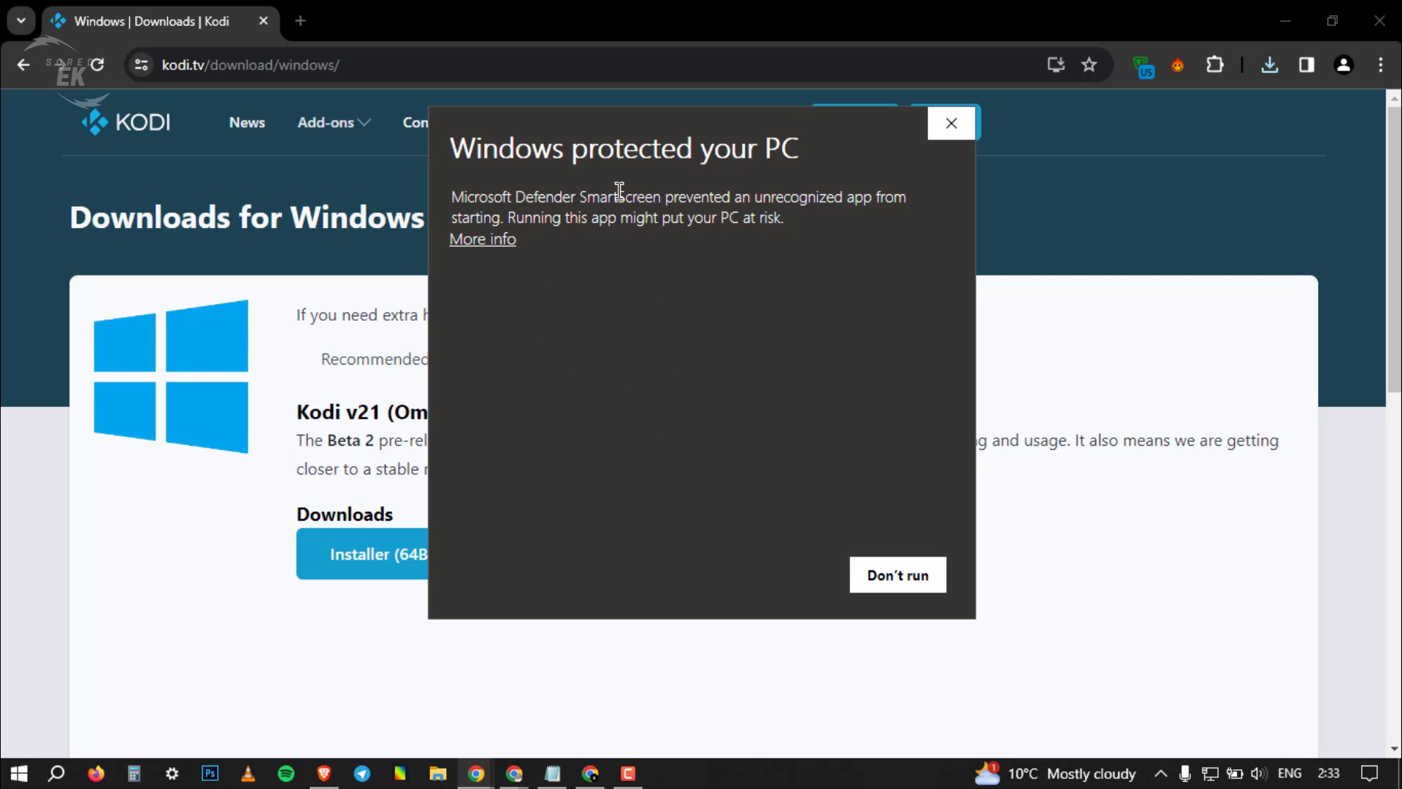
click(483, 241)
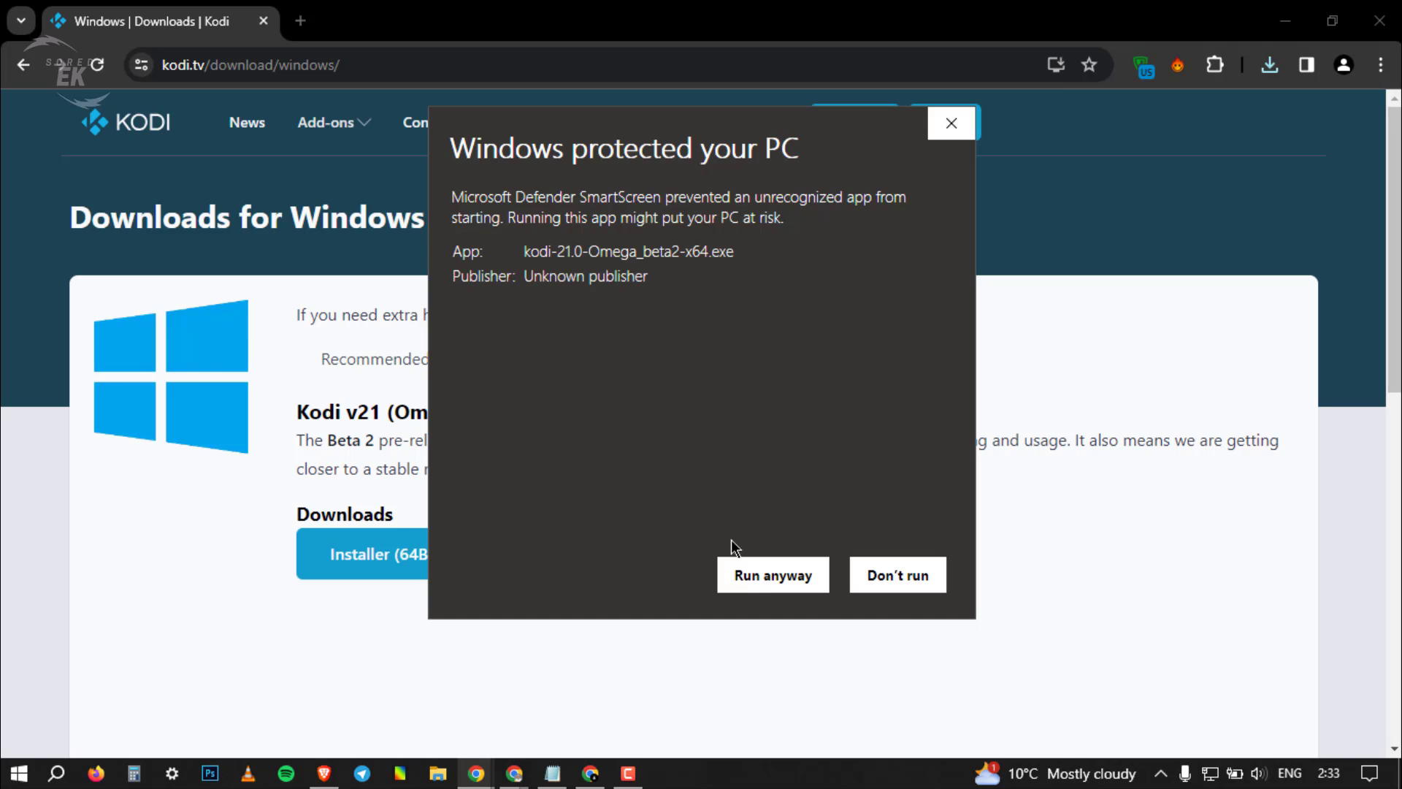
click(777, 587)
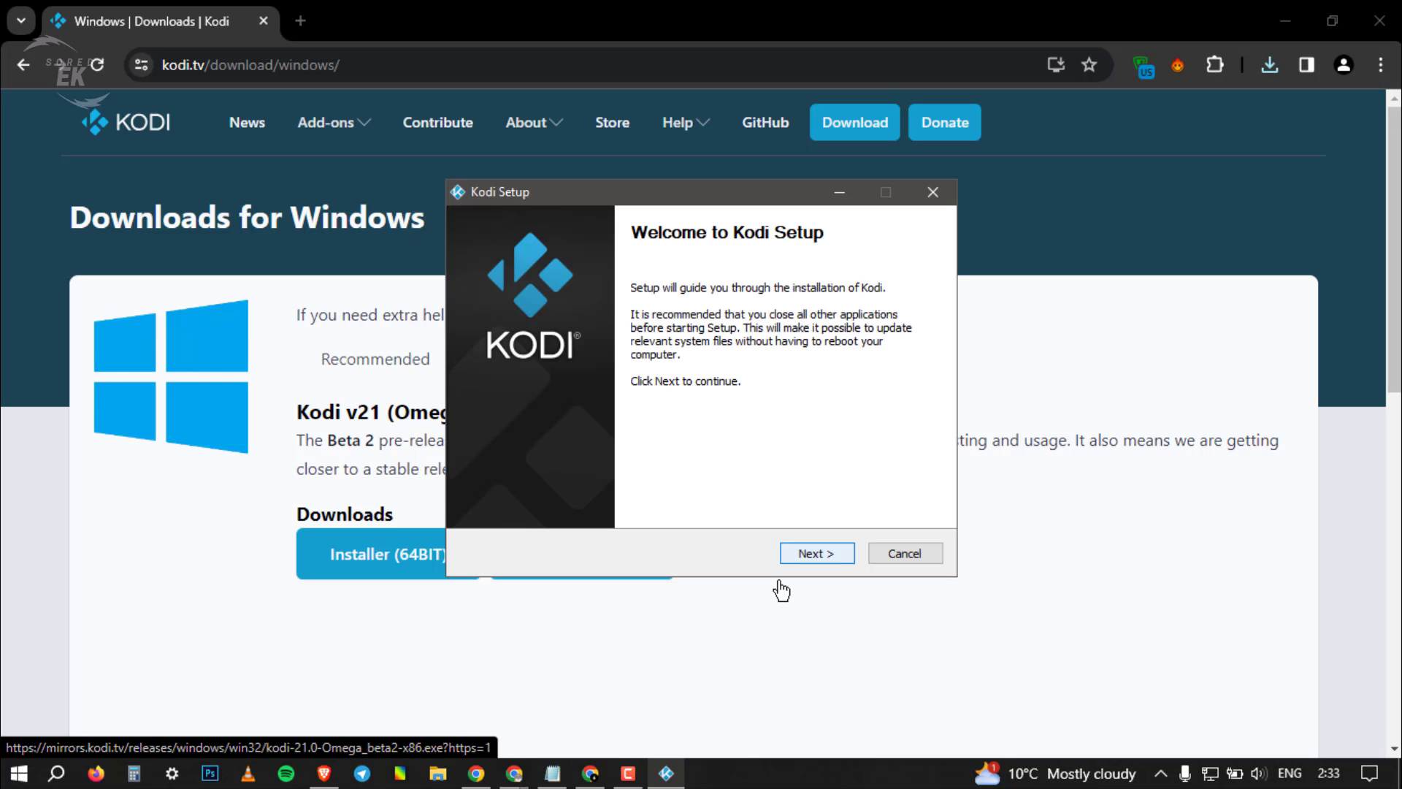
Accept the licence and install Kodi with all components into C:\Program Files\Kodi\.
click(807, 555)
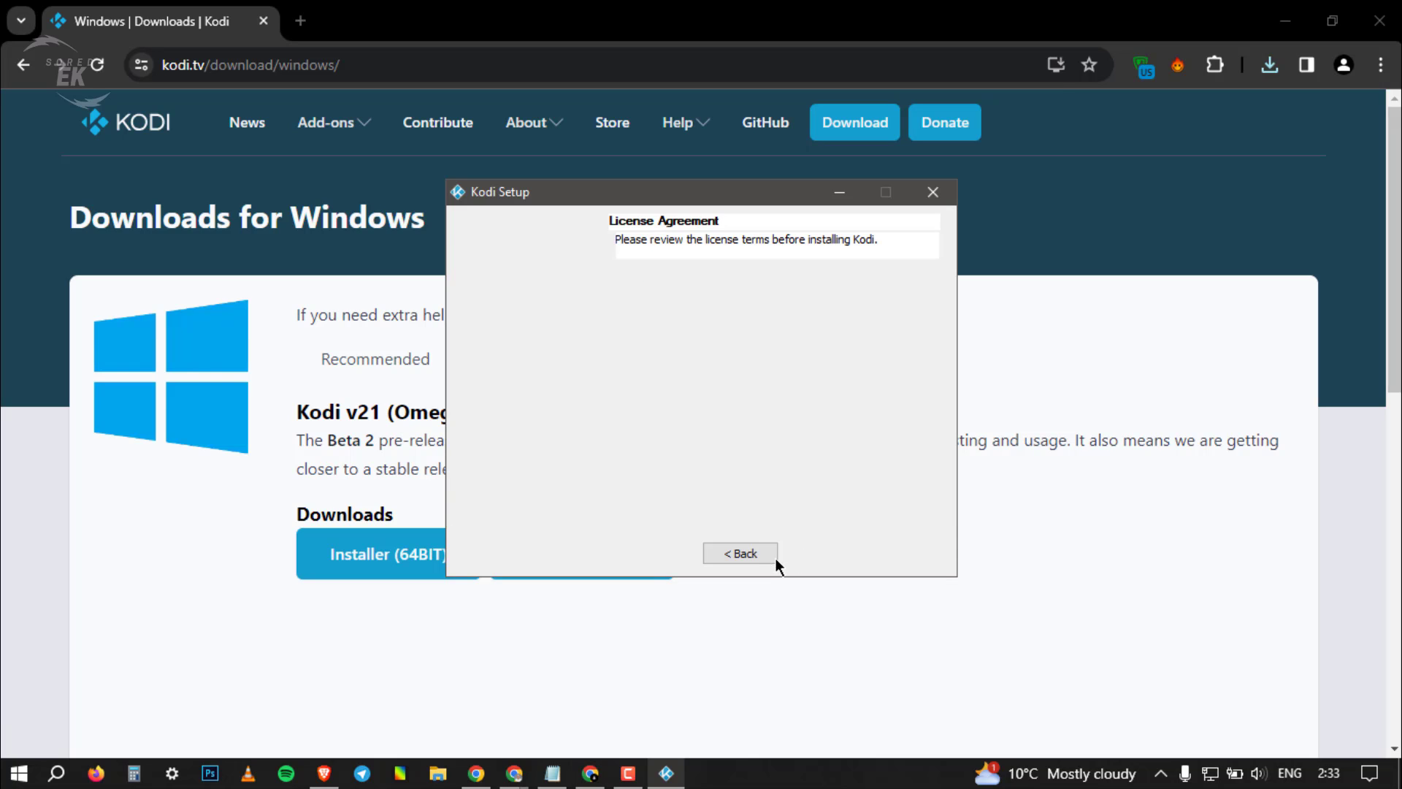
click(809, 555)
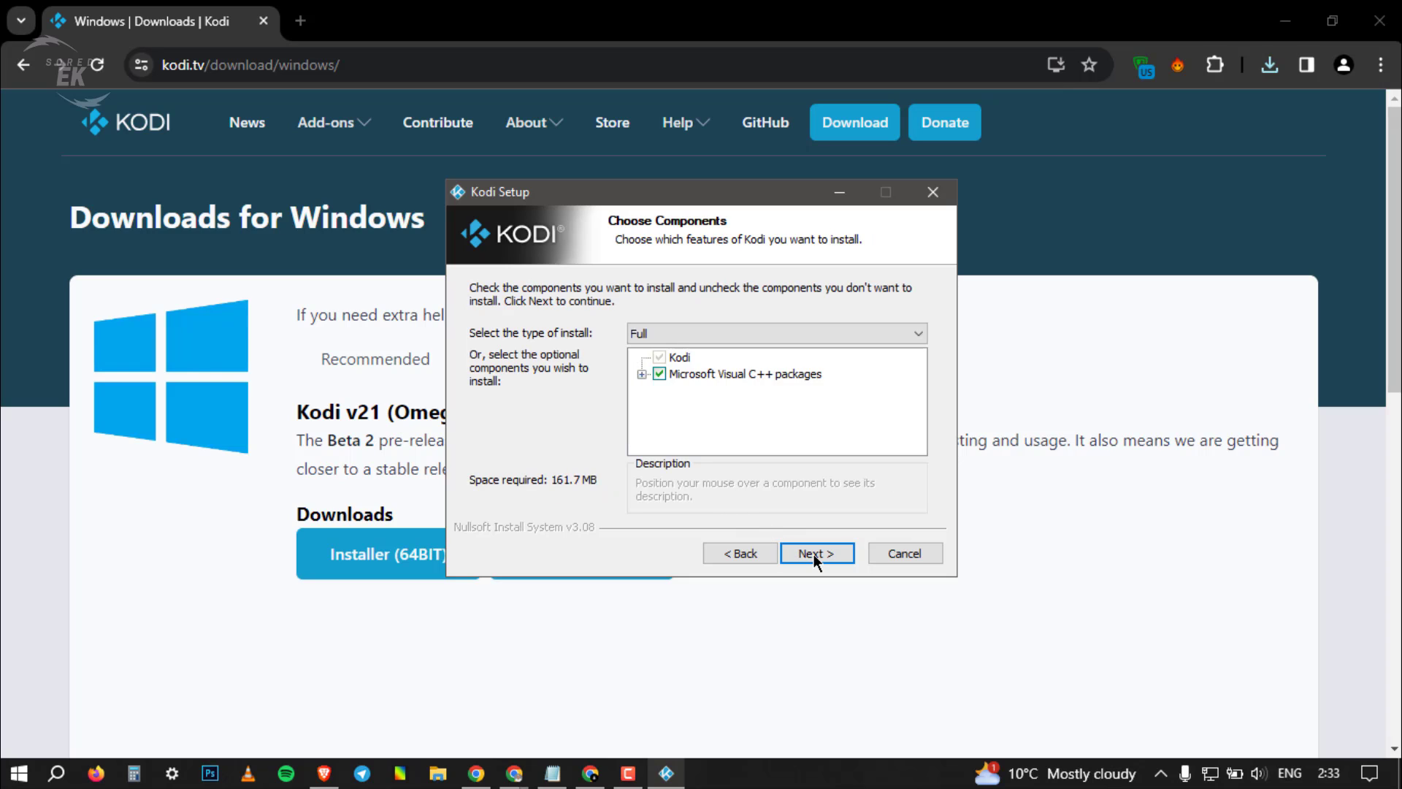
click(812, 553)
click(817, 549)
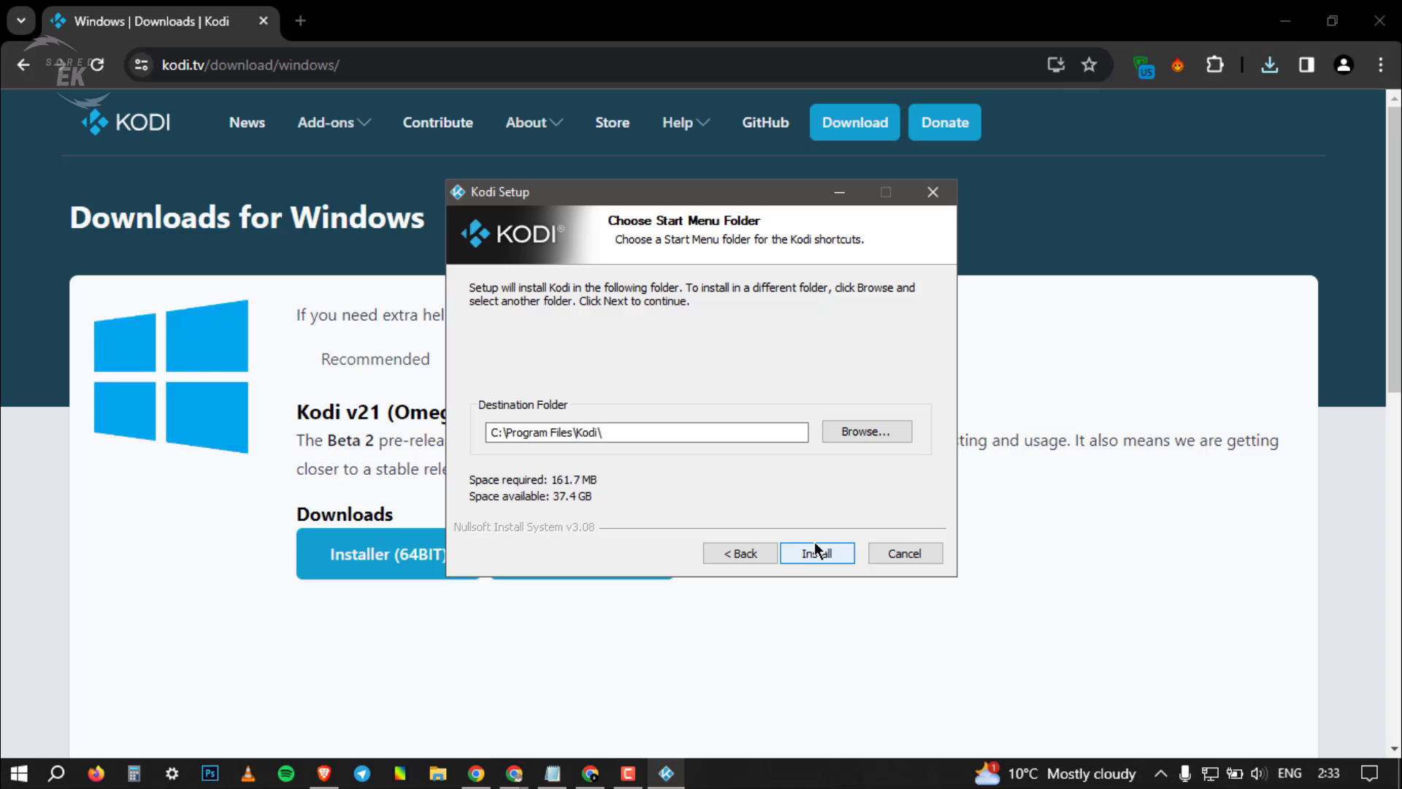
click(814, 552)
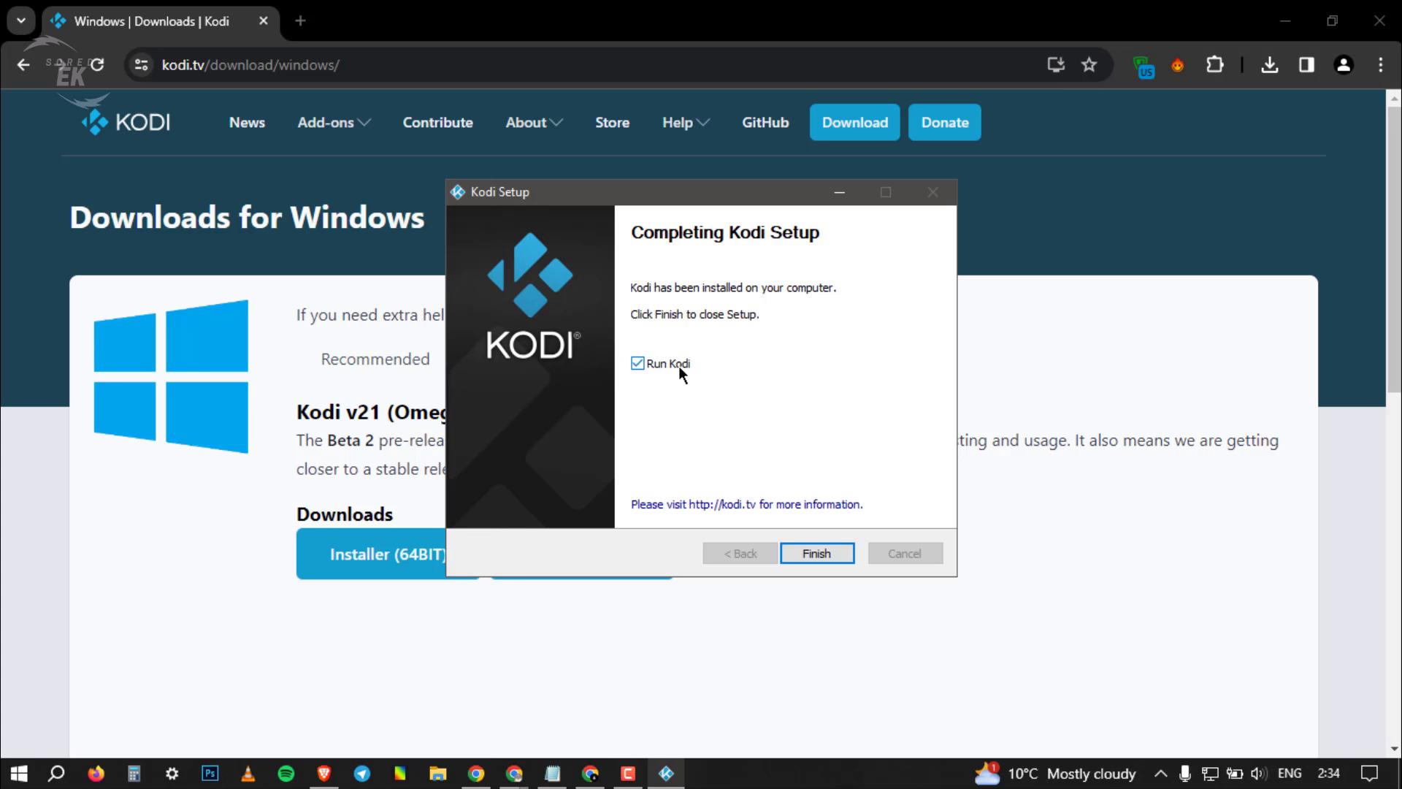
Finish setup, switch to Kodi and open System info showing build 21.0-BETA2 (20.90.821).
click(813, 550)
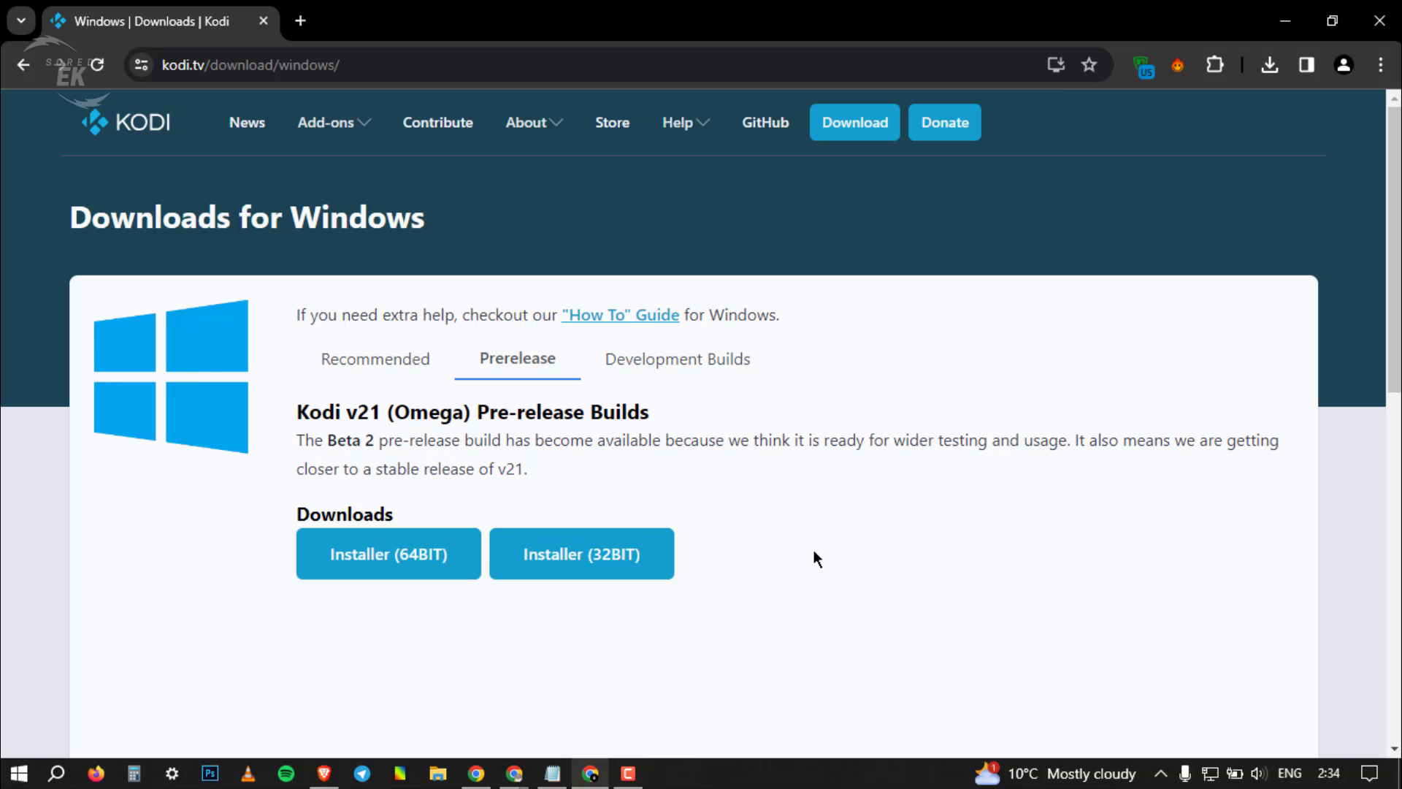
click(673, 780)
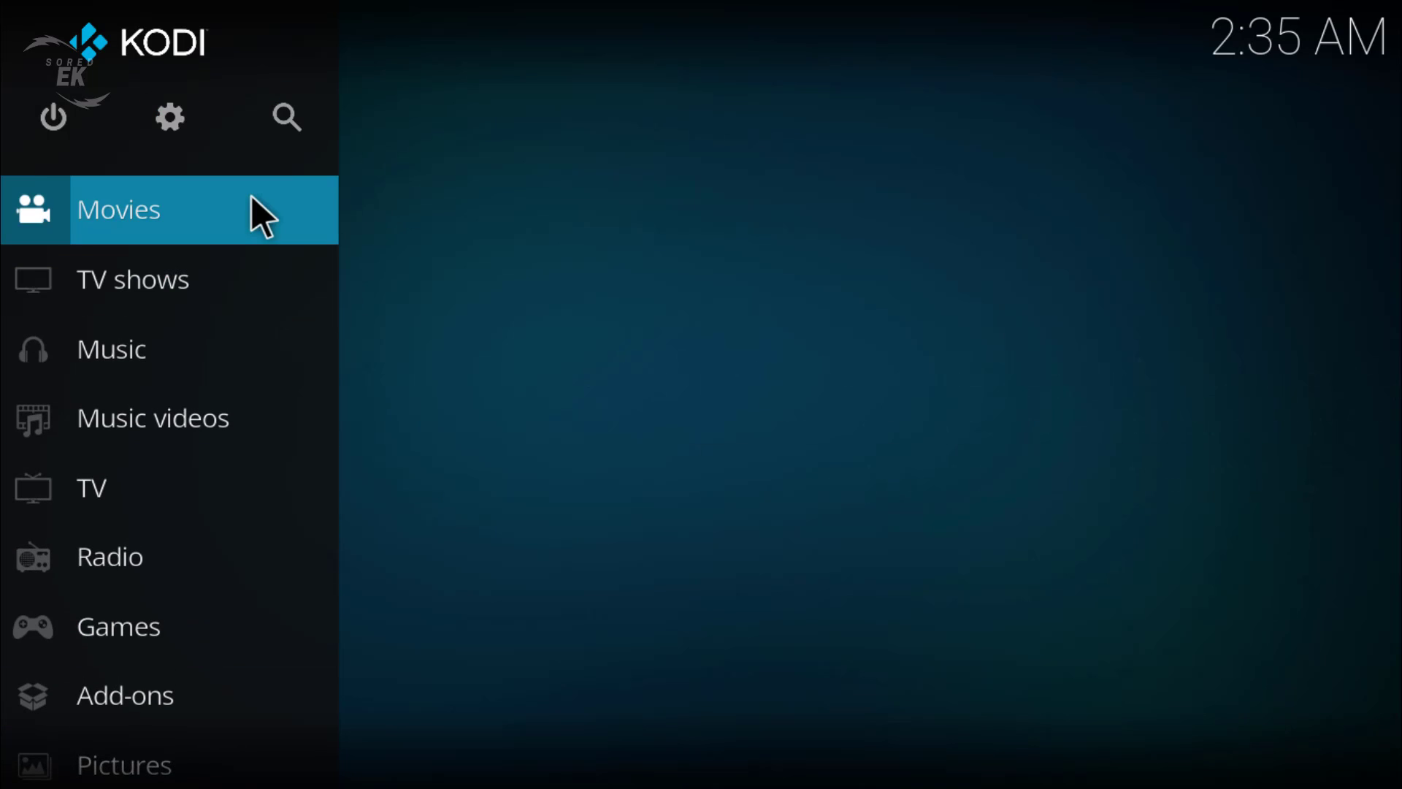
click(176, 126)
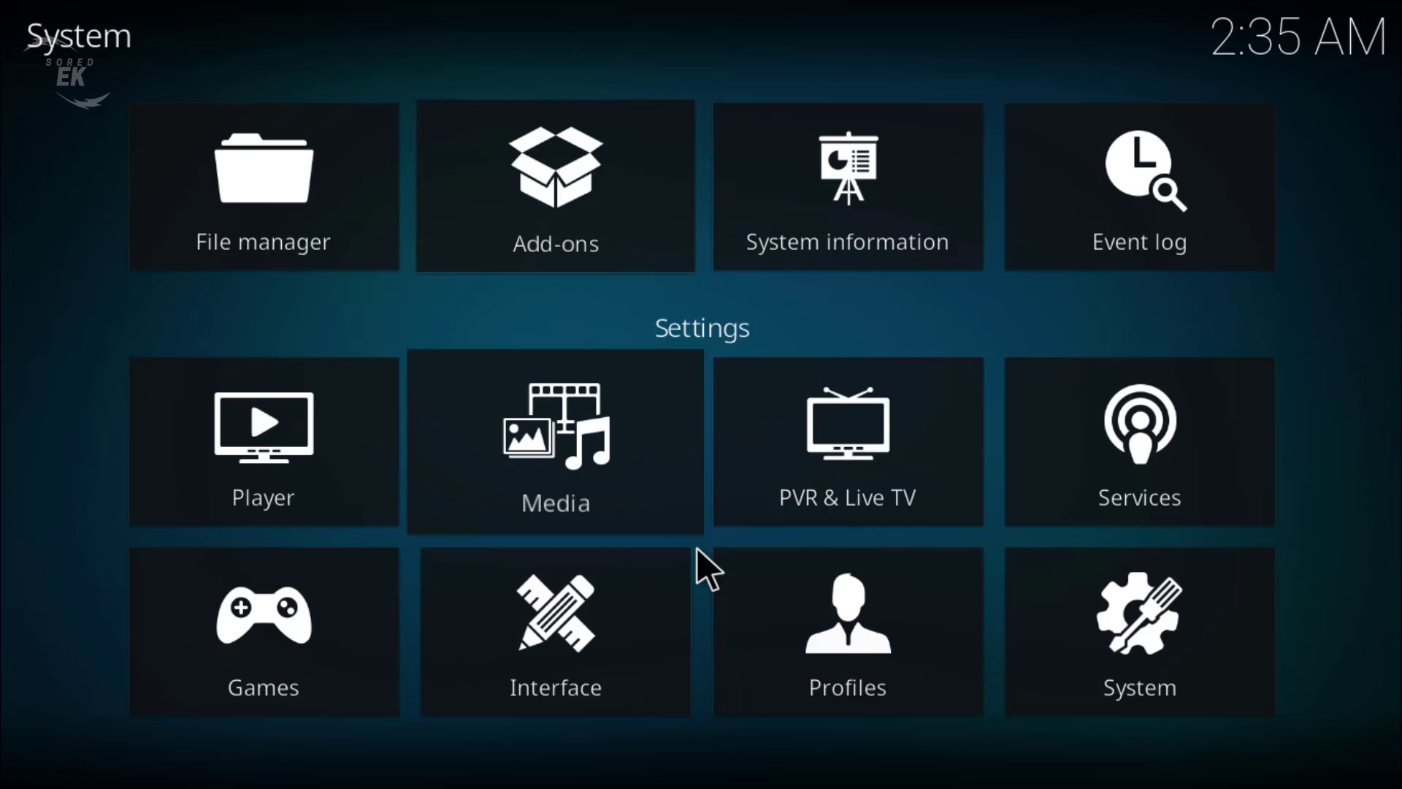
click(1158, 689)
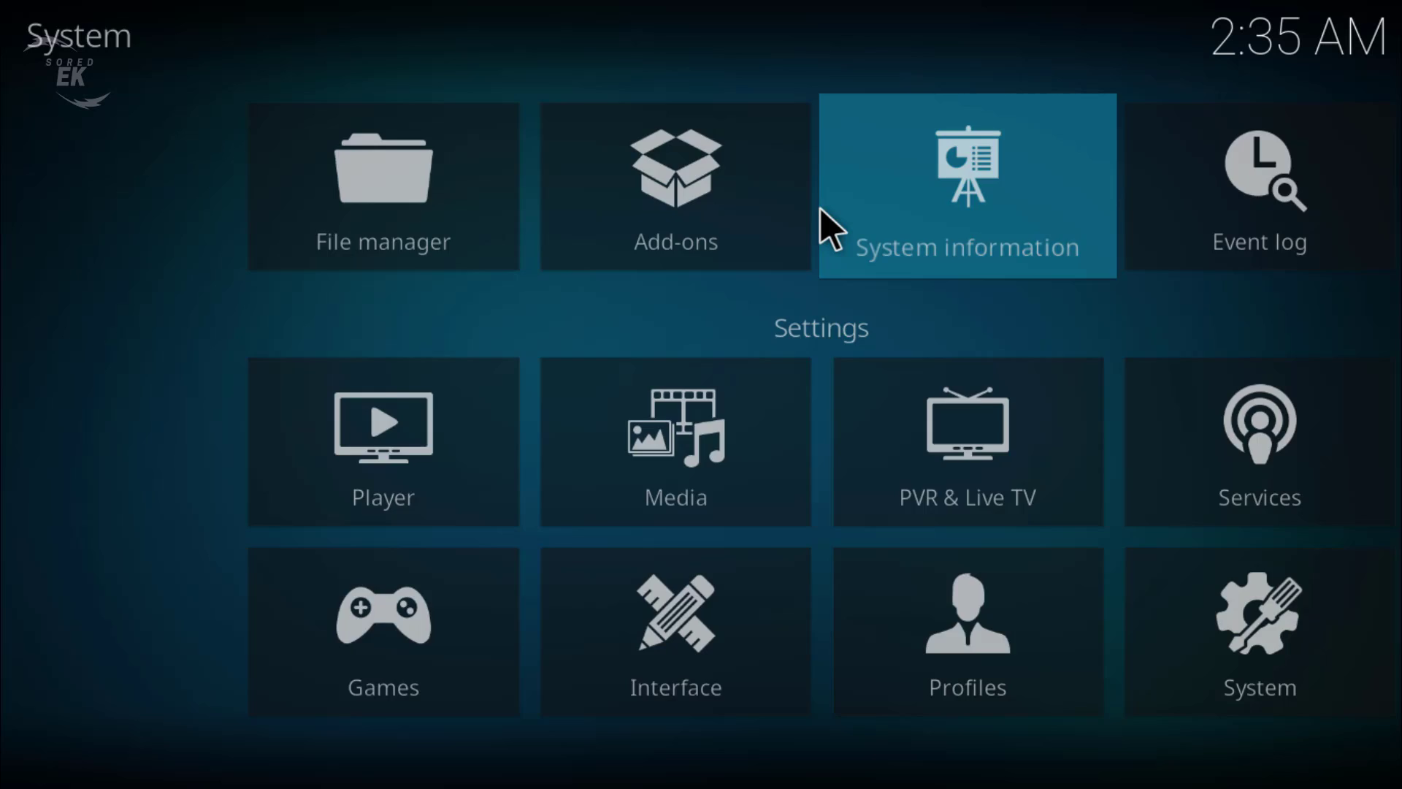
click(820, 208)
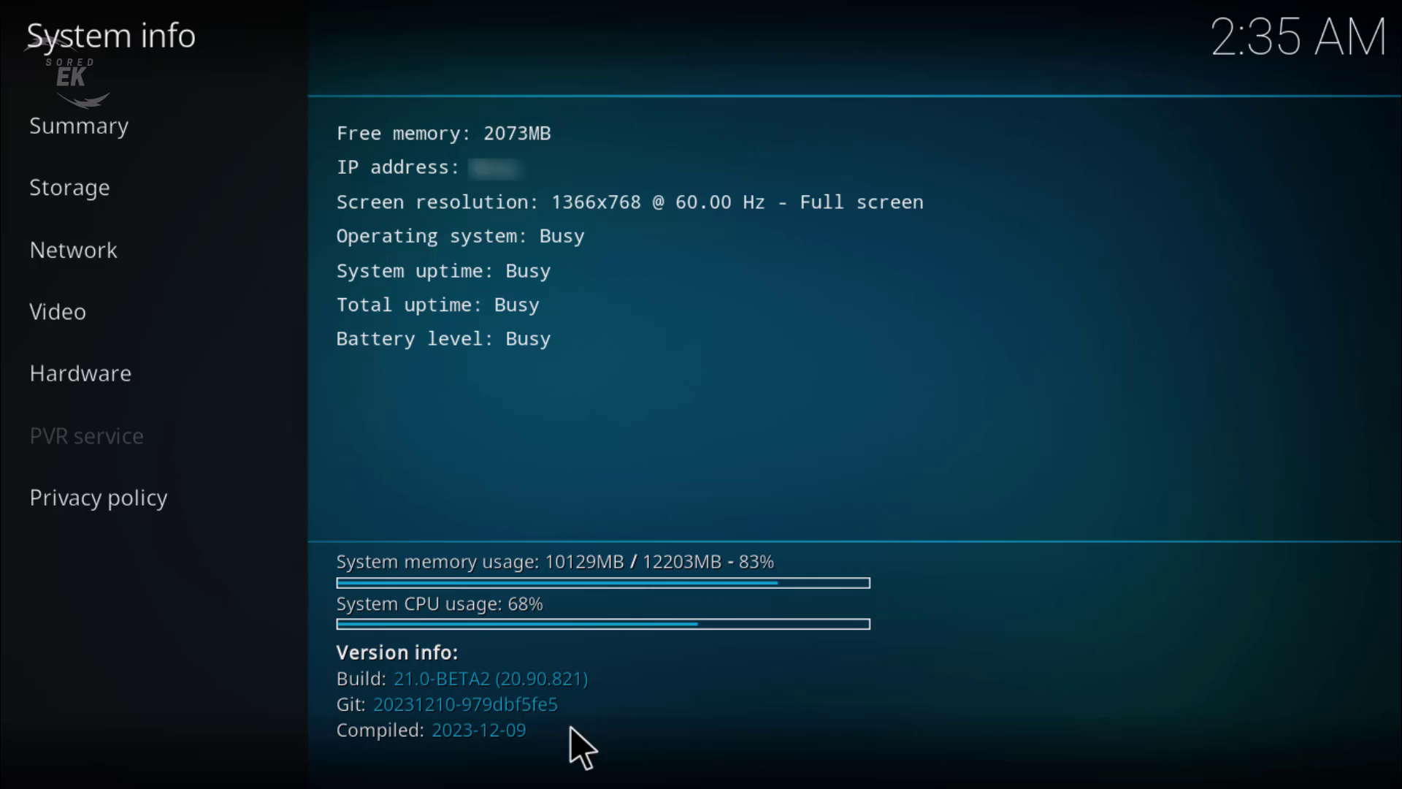